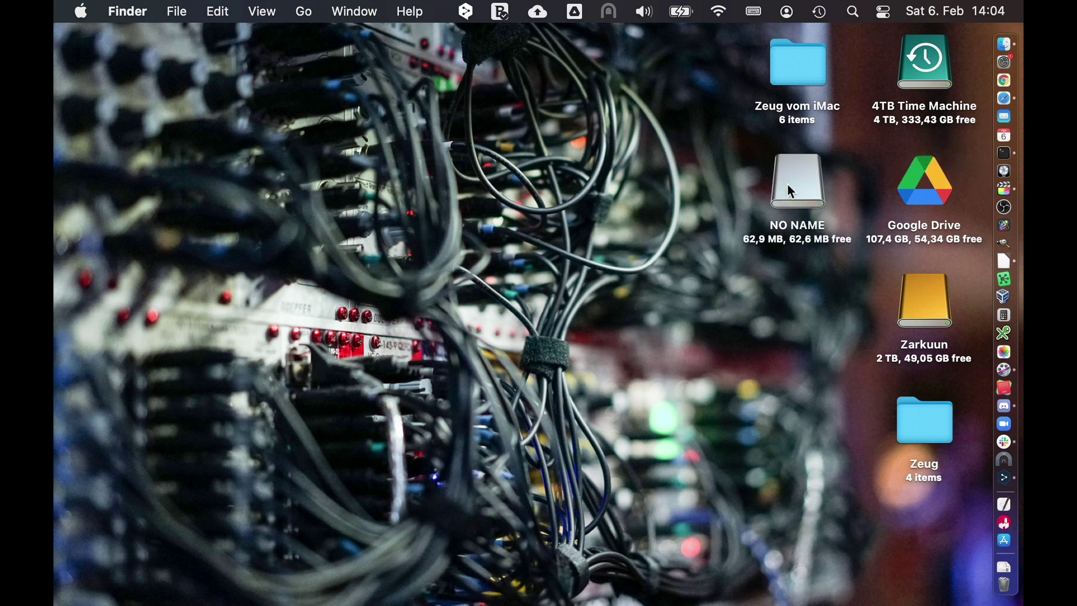
Open the NO NAME card from the desktop to show droid.ini and droid.fw.
click(790, 187)
double_click(788, 184)
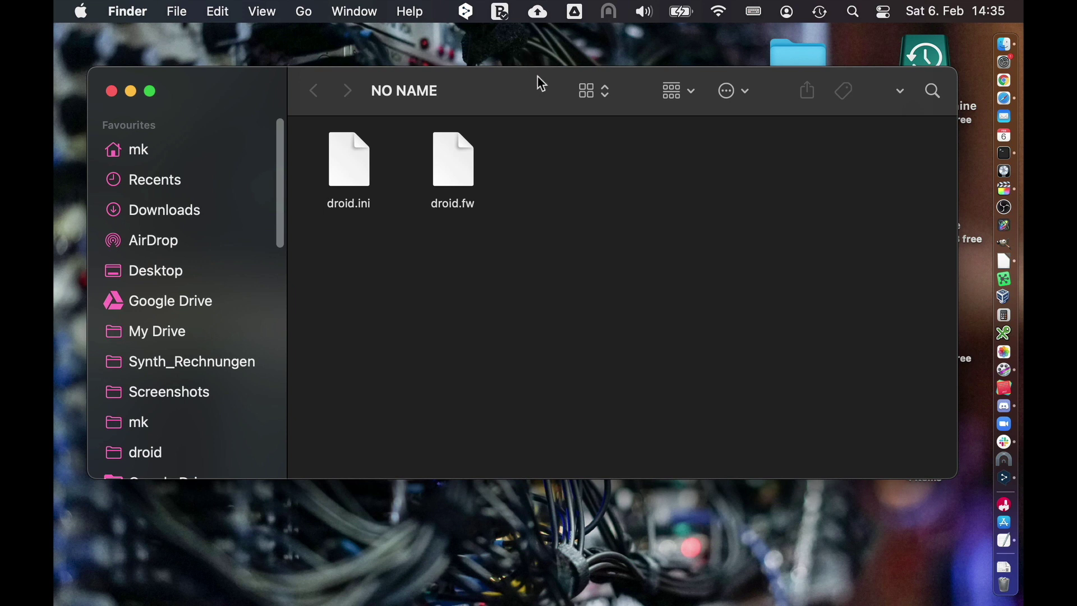
Duplicate droid.ini, rename the copy droid11.ini, and move it to a free spot.
right_click(345, 150)
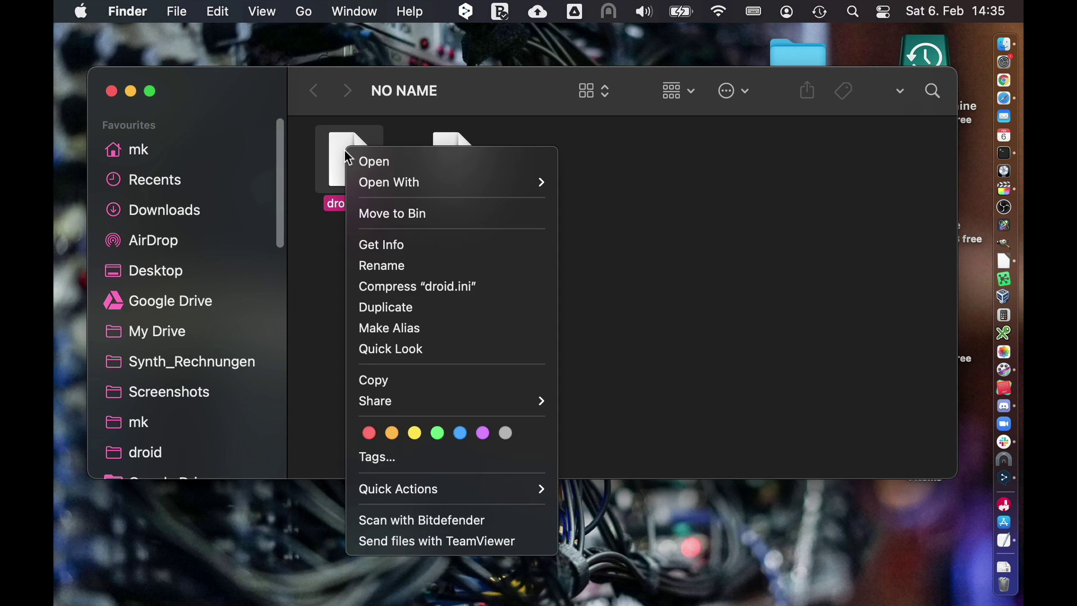
click(414, 307)
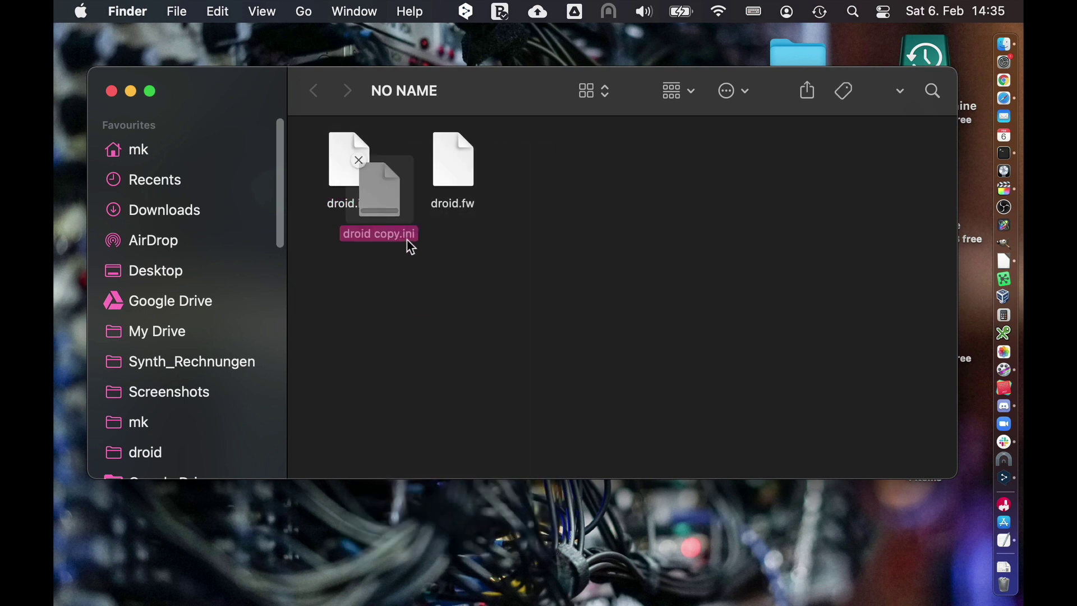
right_click(374, 188)
click(447, 304)
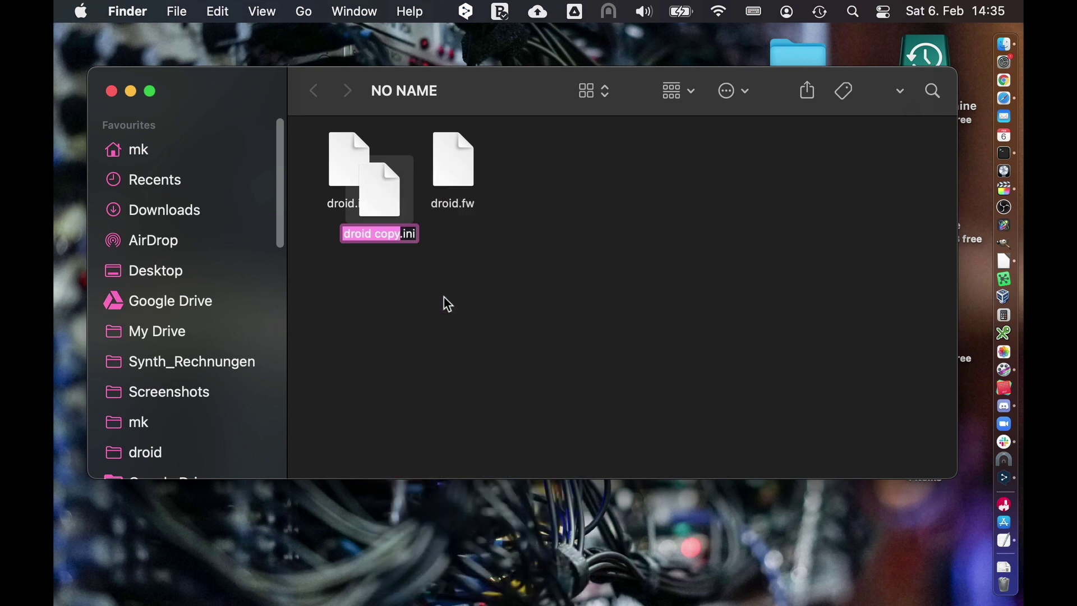
text(droid)
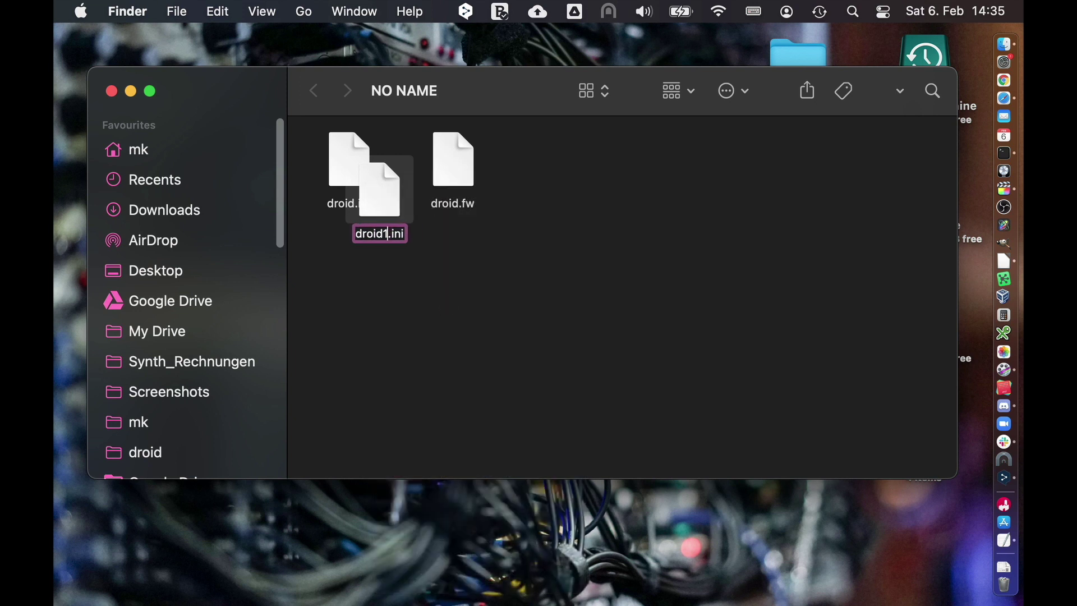
text(11)
key(Return)
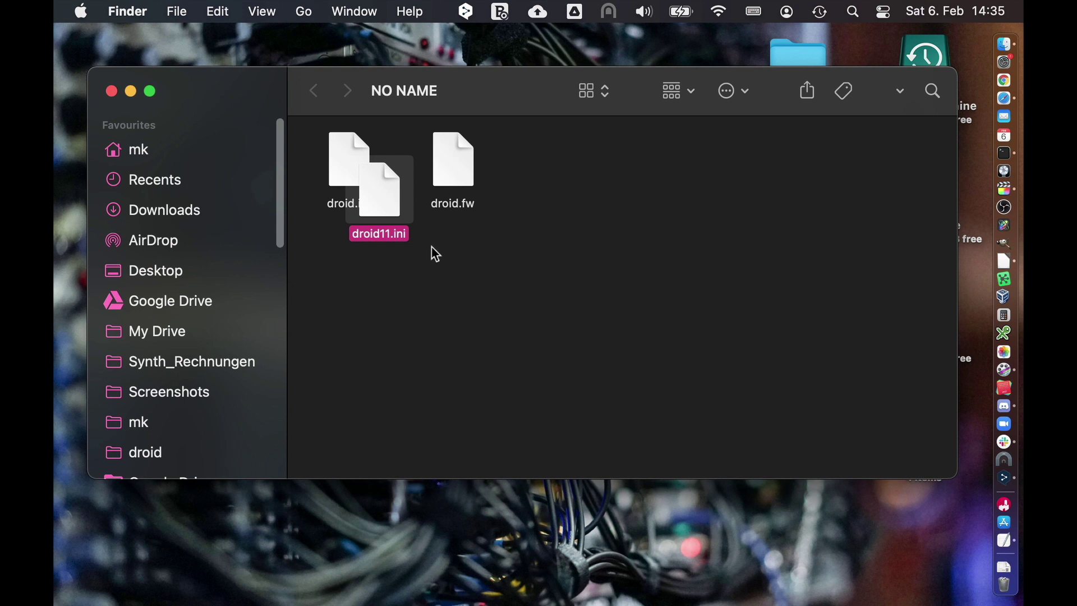
drag(377, 200, 565, 168)
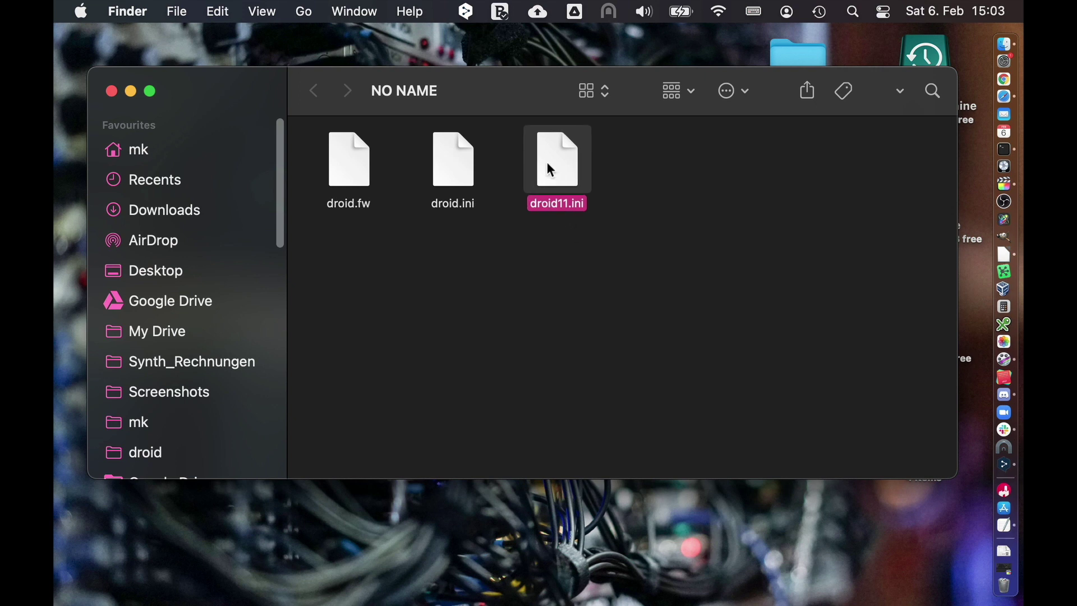
Write [p2b8], [lfo] and an indented square = 01 into droid11.ini, then save and close it.
double_click(555, 163)
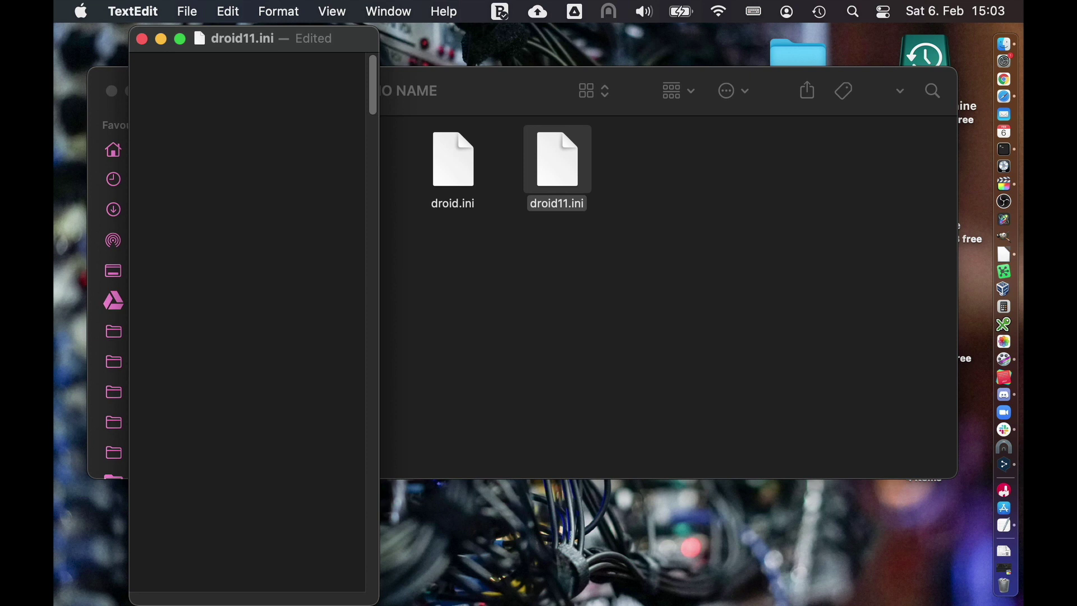
text([lfo])
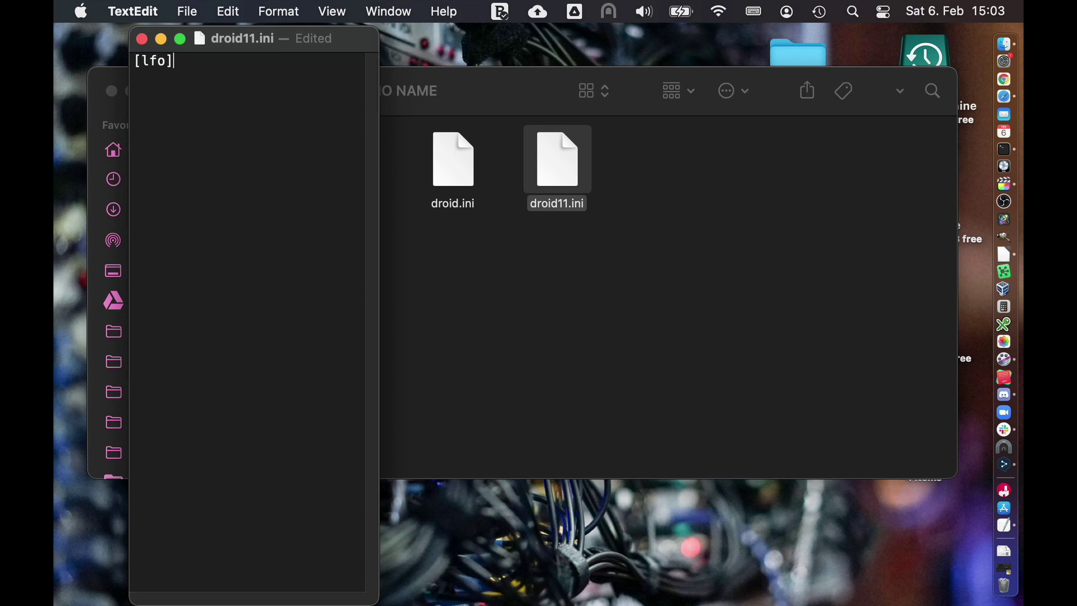
key(Return)
text(square = 01)
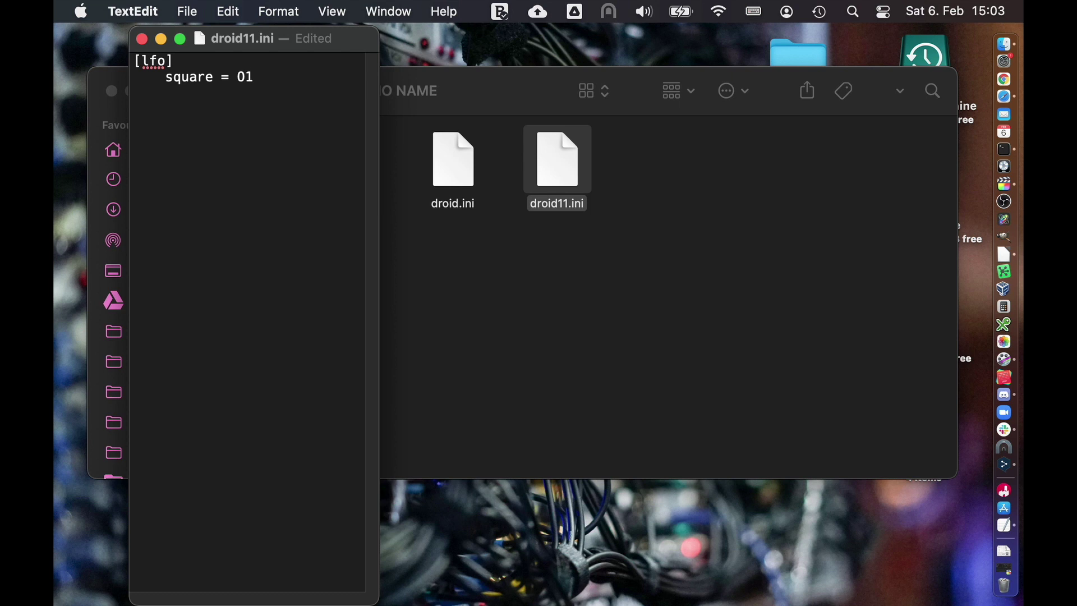
key(Left)
key(Left)
key(Left)
key(Left)
key(Return)
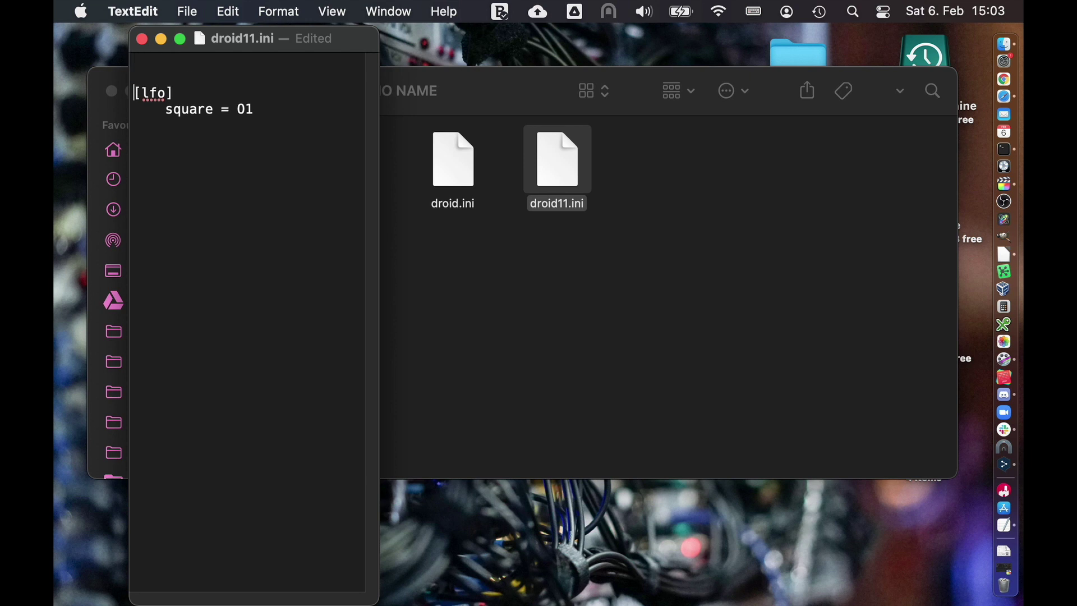
click(135, 76)
text([p2b8])
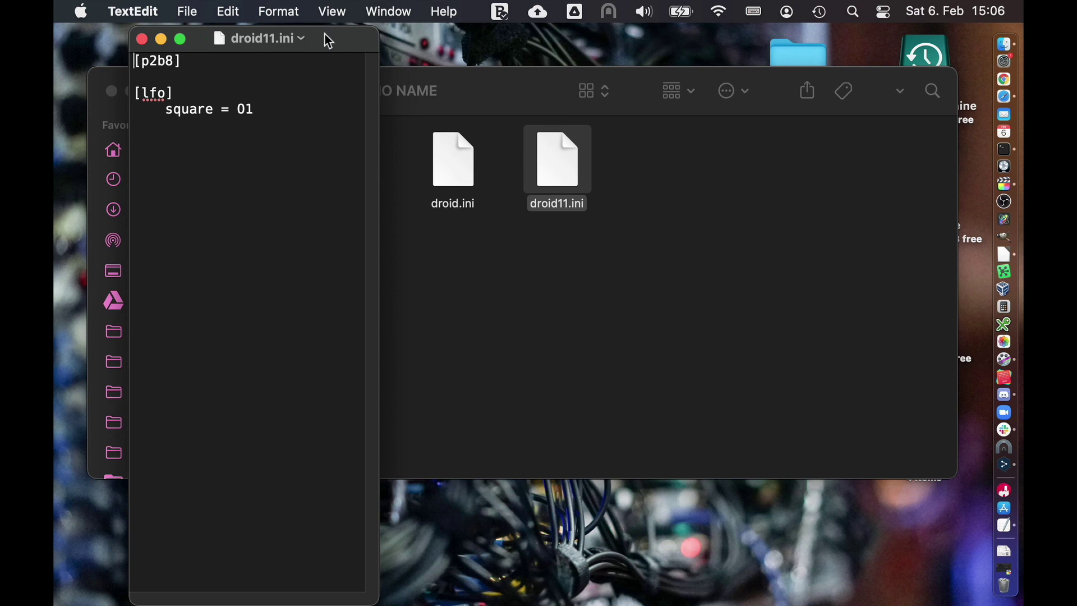
key(super+s)
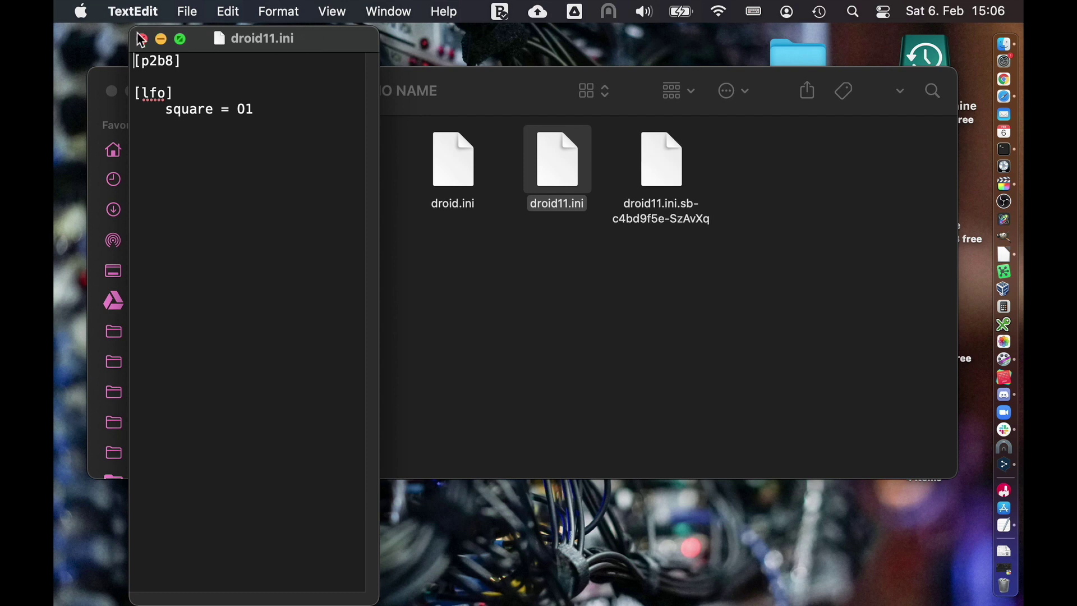
click(142, 38)
Duplicate droid11.ini, rename the copy droid12.ini, and place it below the other files.
click(668, 179)
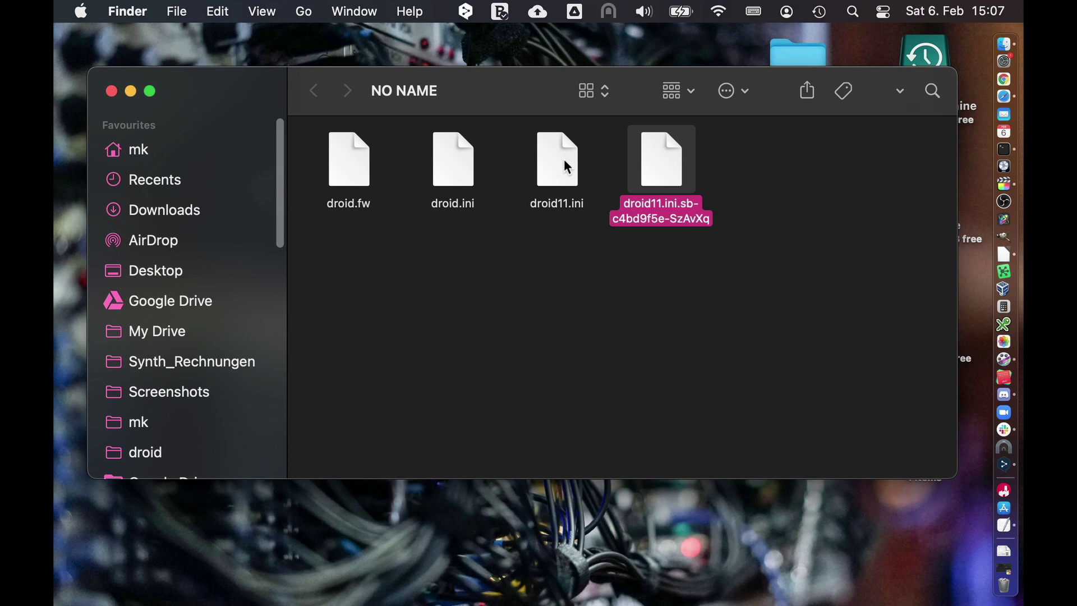
click(564, 159)
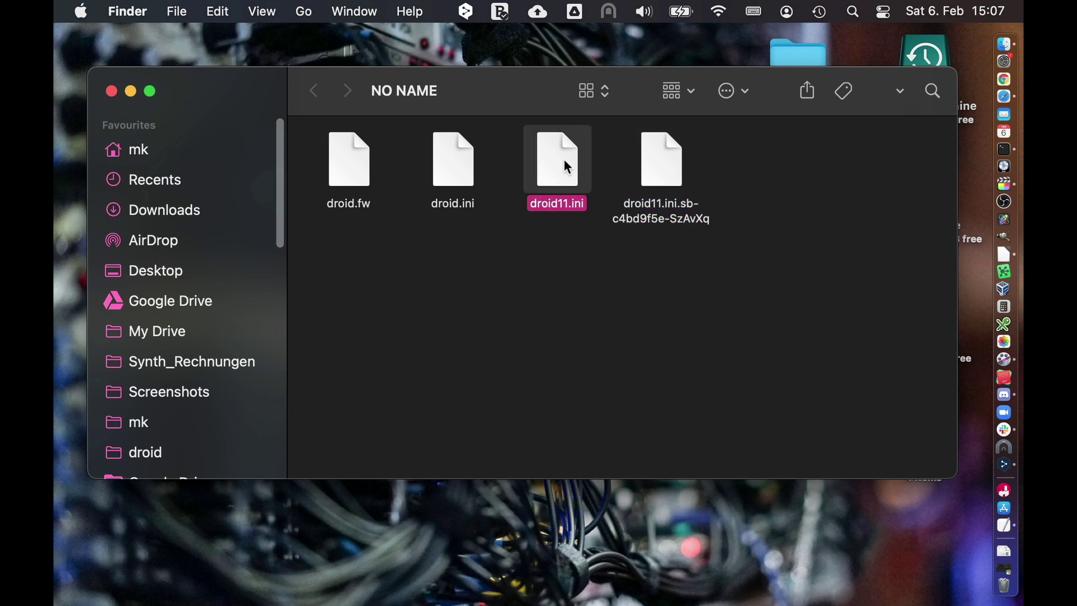
right_click(563, 154)
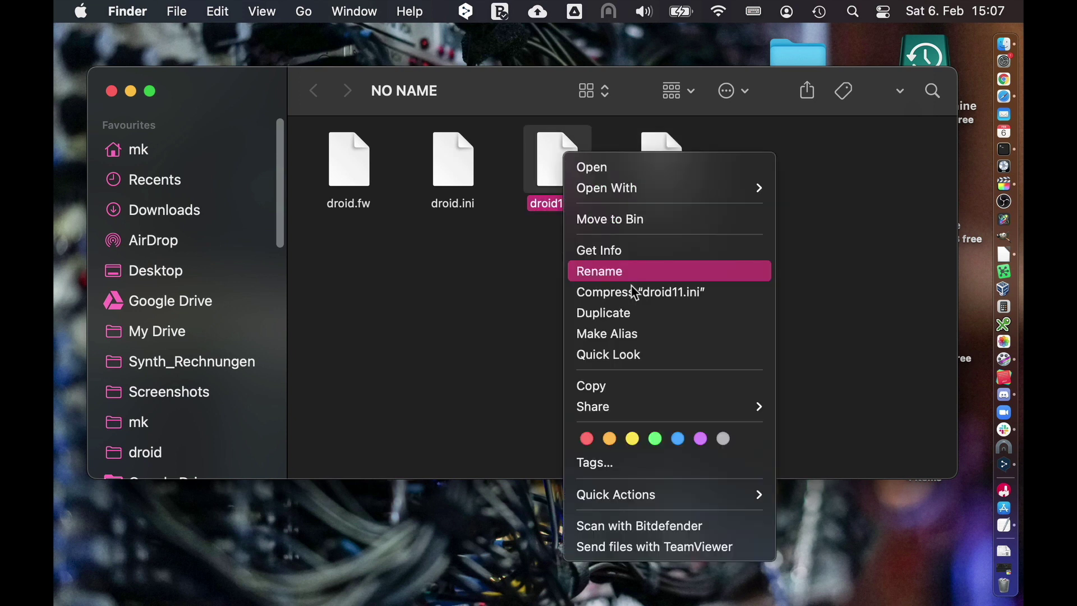
click(637, 313)
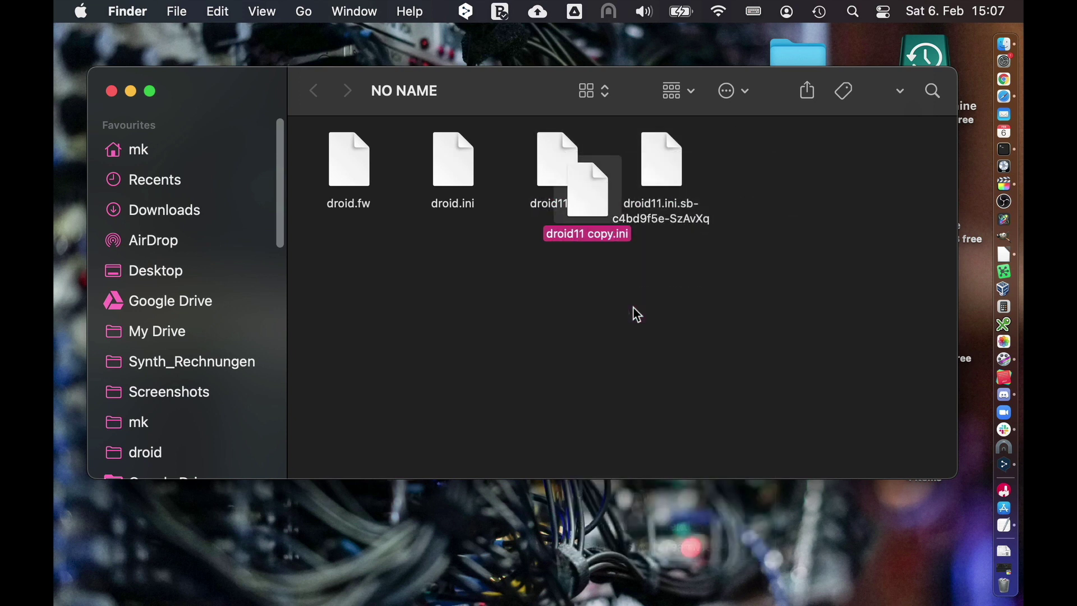
key(Return)
key(Right)
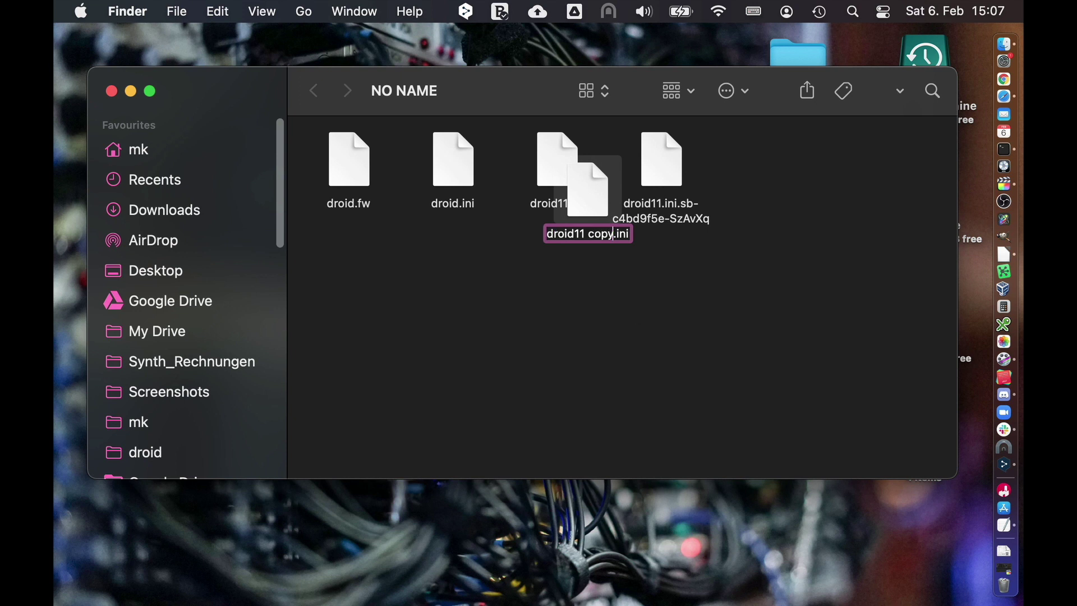
key(BackSpace)
key(BackSpace)
key(BackSpace)
key(BackSpace)
key(BackSpace)
key(BackSpace)
text(2)
key(Return)
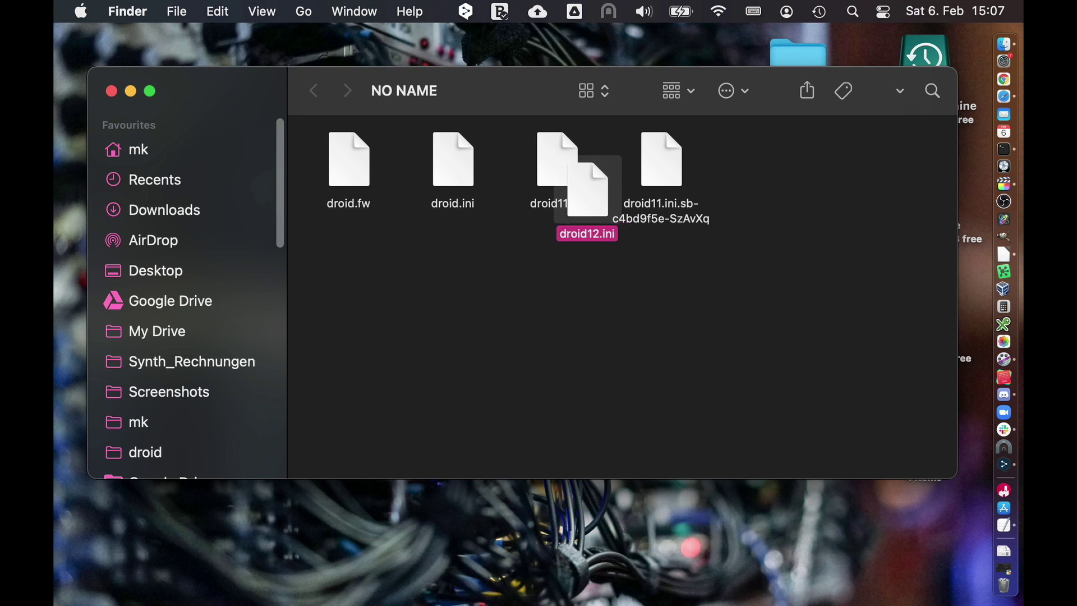
drag(600, 181, 572, 280)
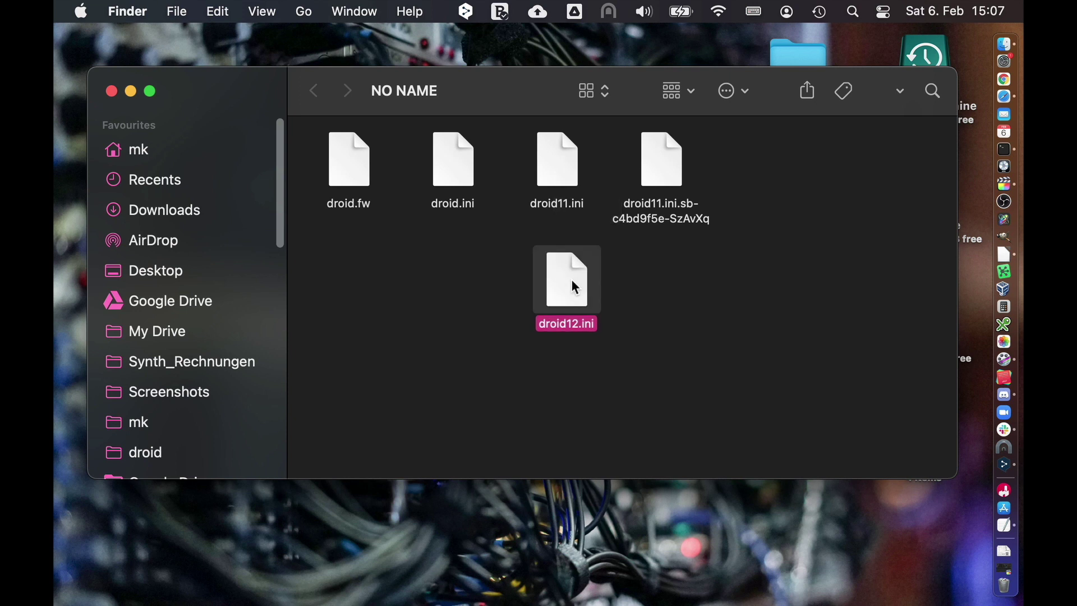
Change droid12.ini's square value to 02, save it, and quit TextEdit.
double_click(571, 280)
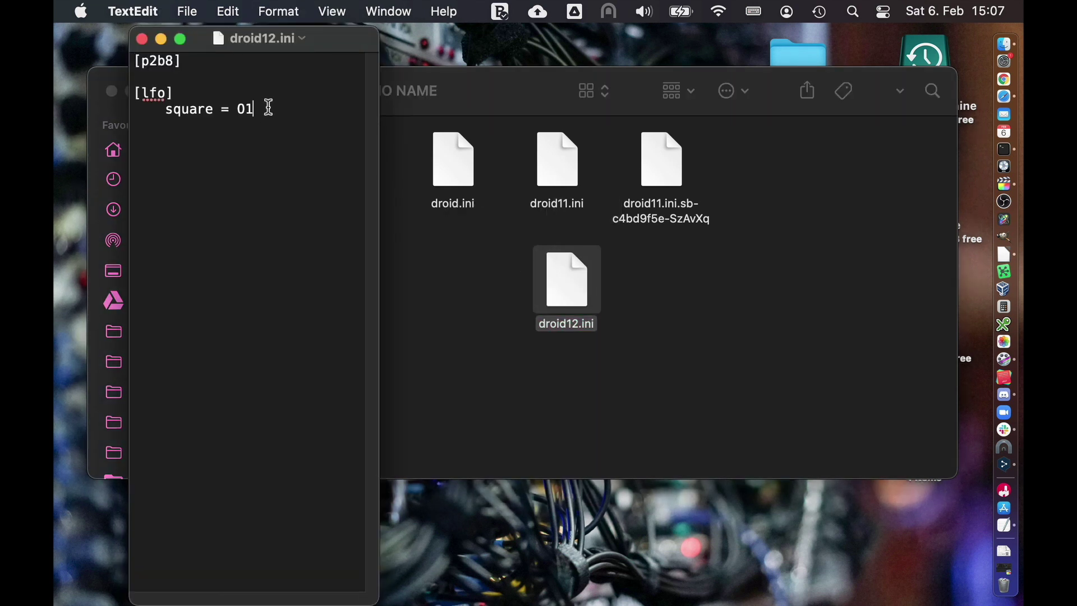
key(BackSpace)
text(2)
key(super+s)
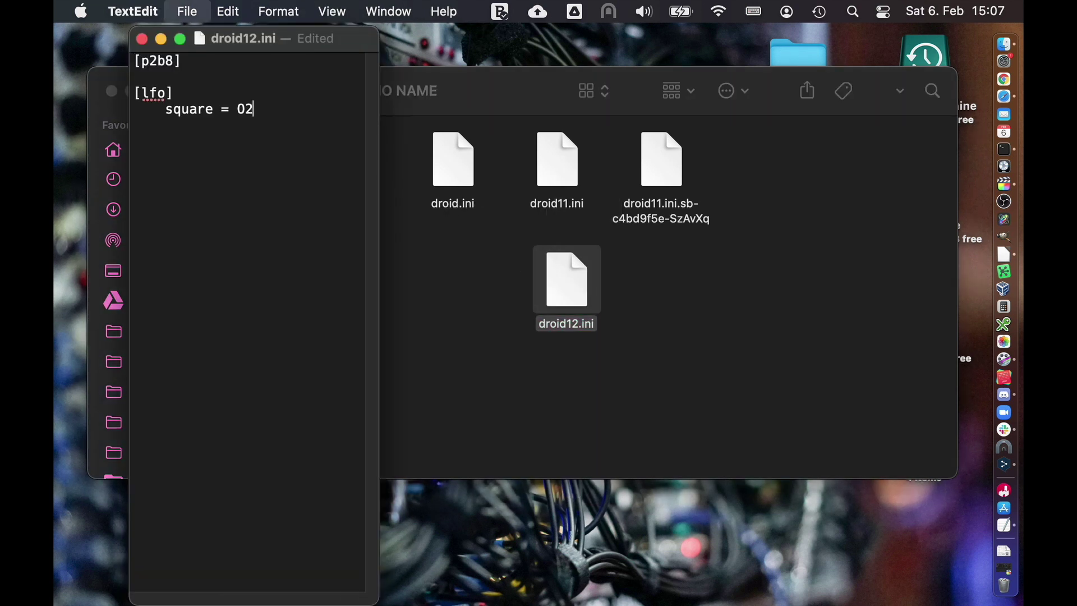
key(super+q)
Duplicate droid12.ini, rename the copy droid13.ini, and place it below droid12.ini.
right_click(574, 291)
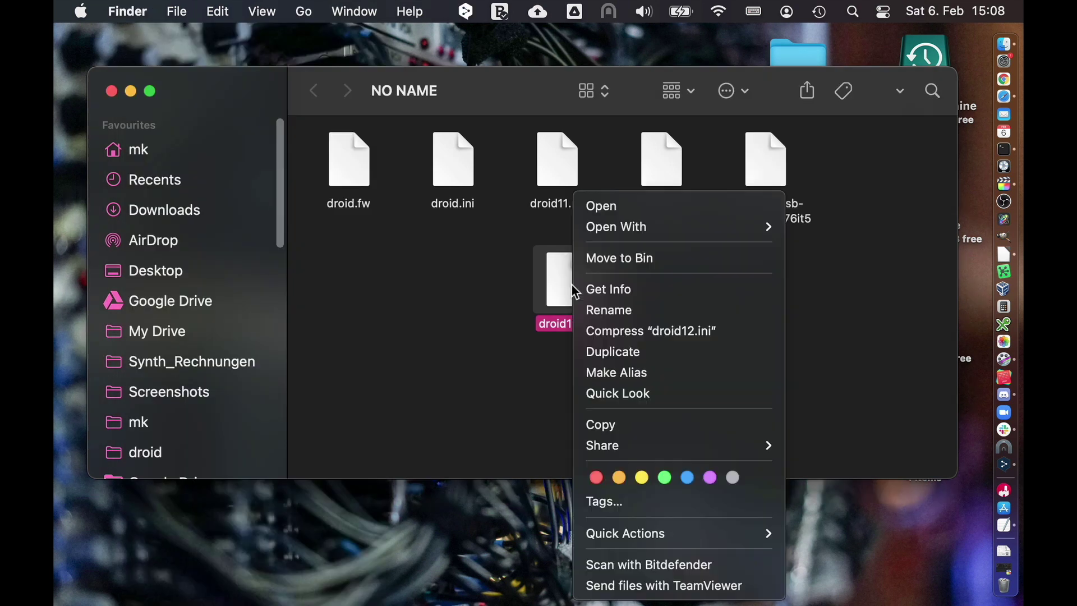
click(623, 354)
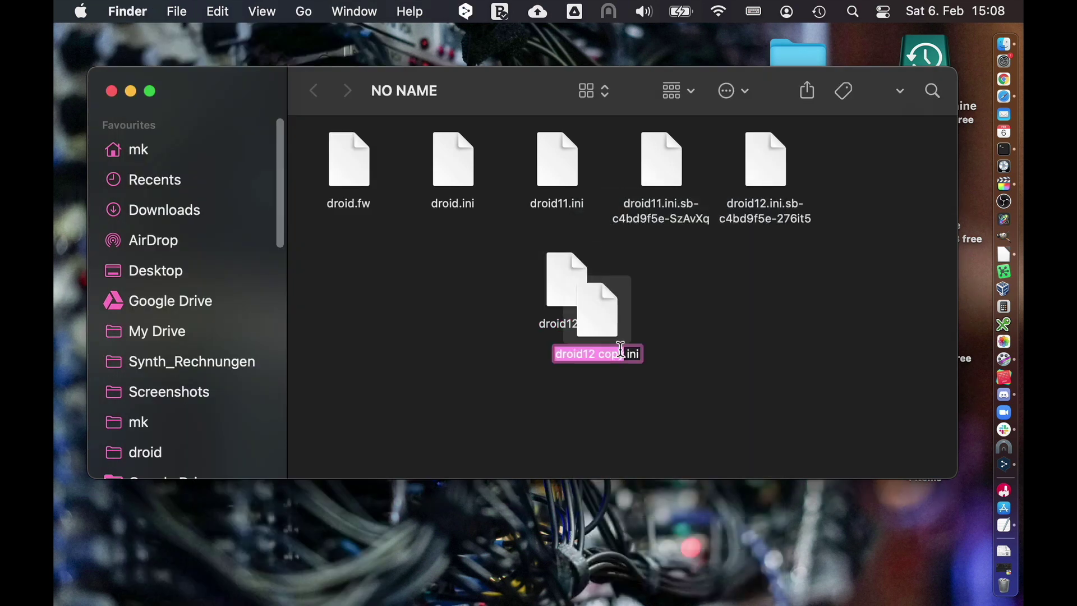
click(623, 355)
drag(623, 354, 588, 354)
text(3)
key(Return)
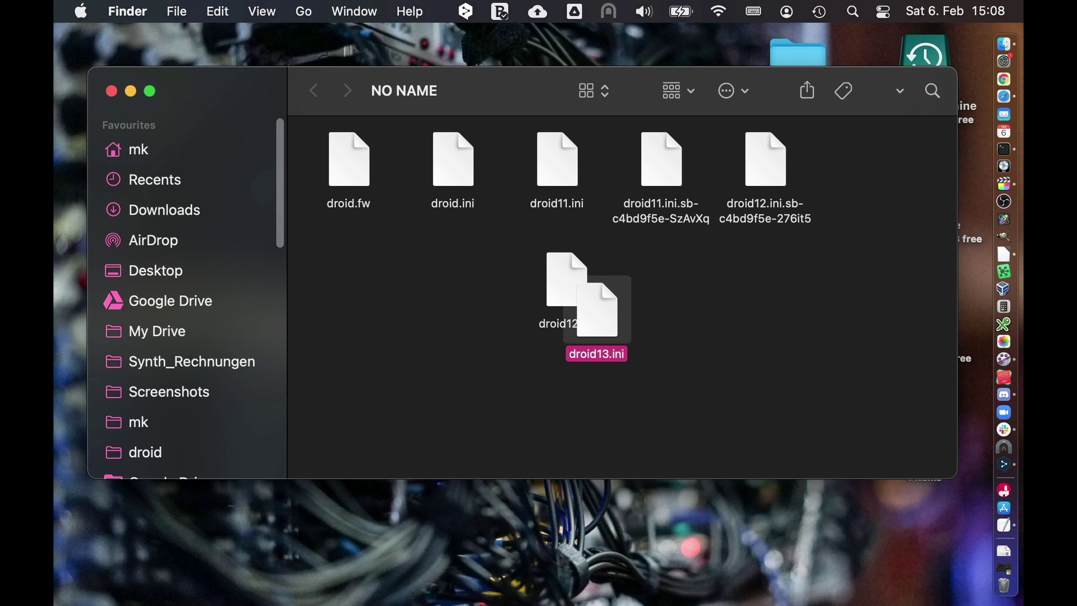
drag(614, 312, 578, 394)
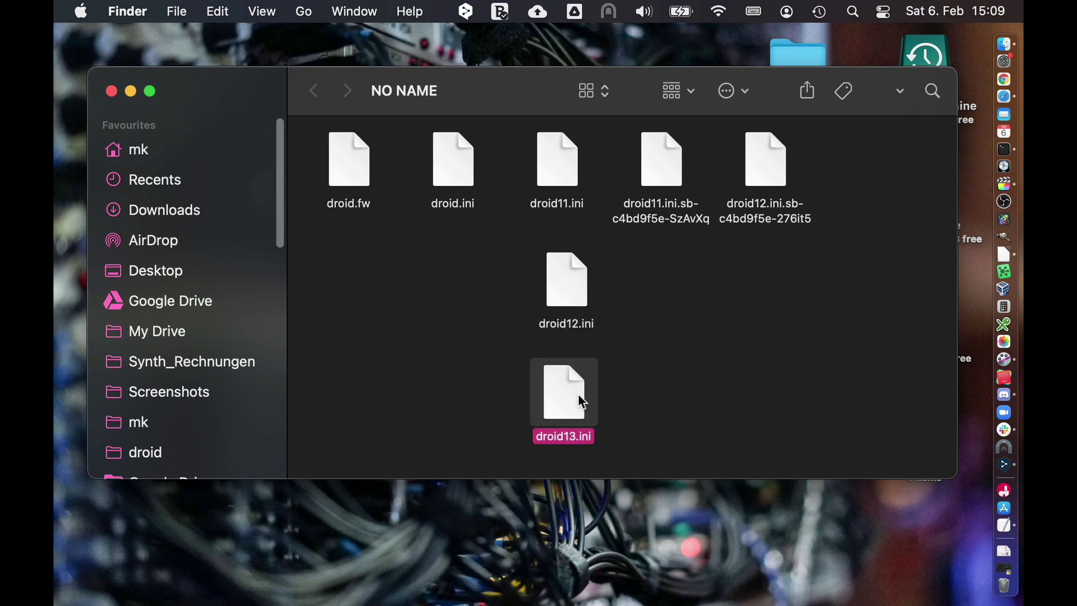
Open droid13.ini in TextEdit and close it, then eject the NO NAME card.
double_click(563, 402)
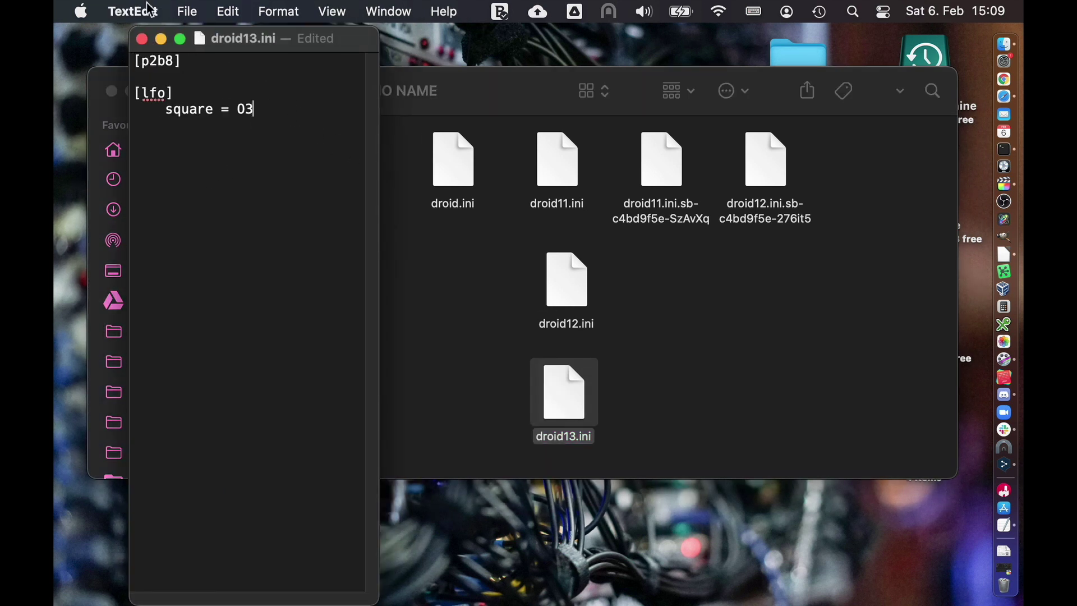
click(143, 40)
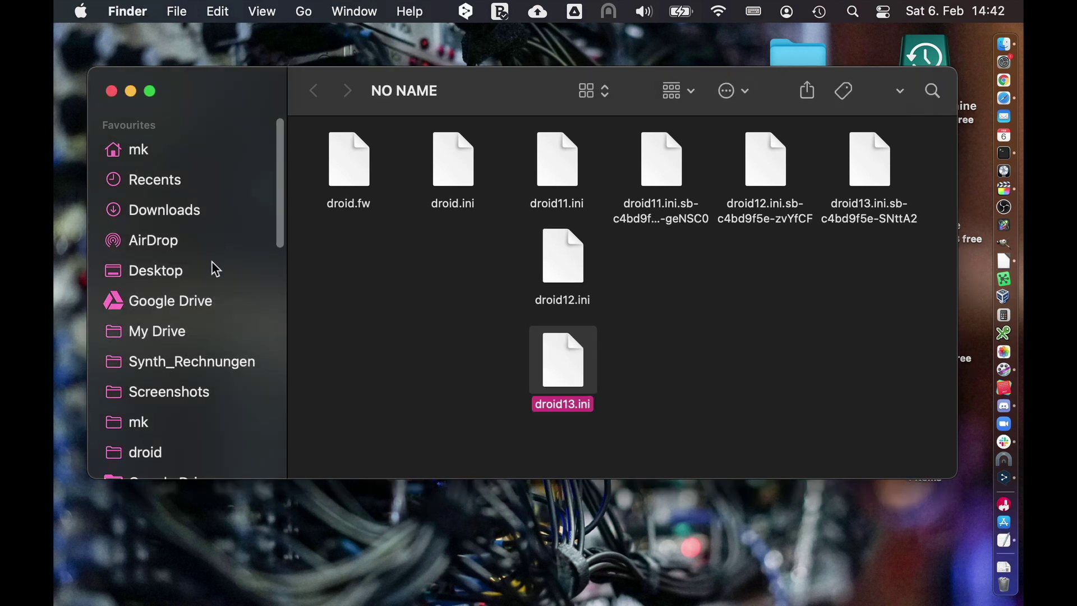
scroll(216, 269, down, 10)
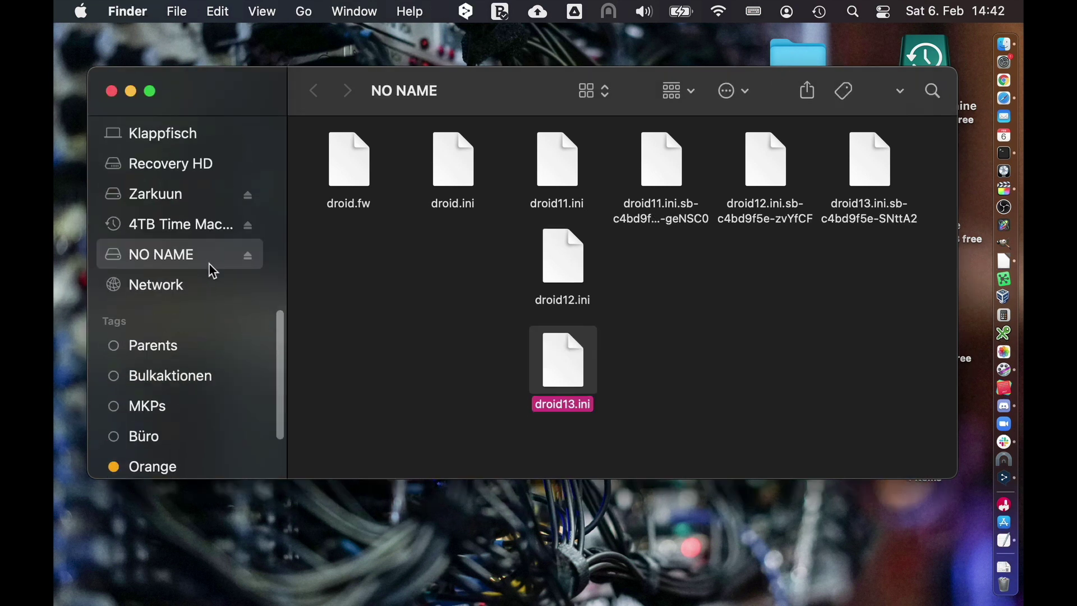
click(247, 256)
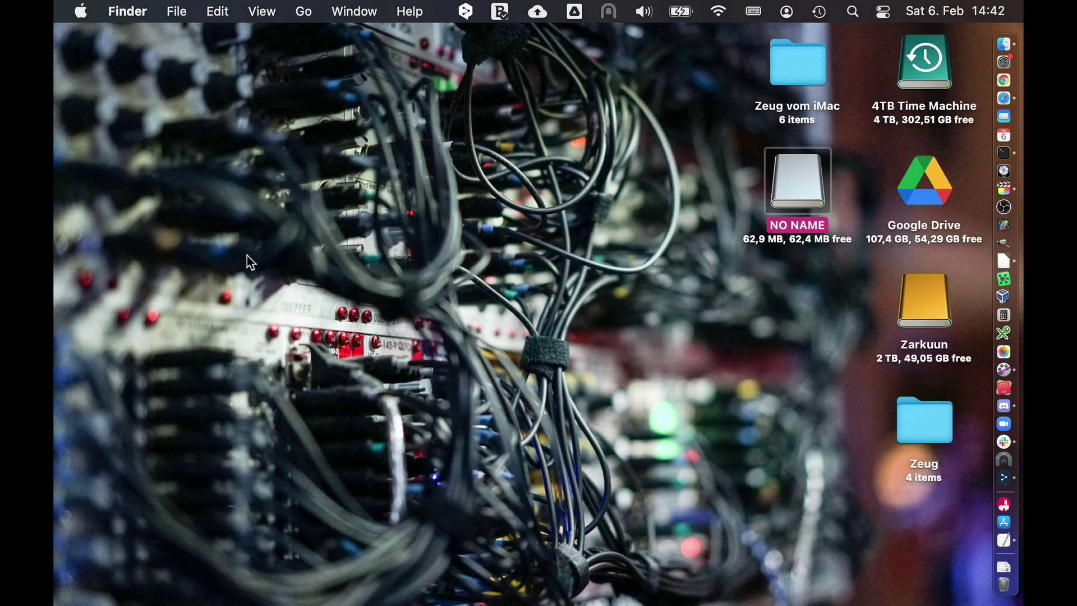